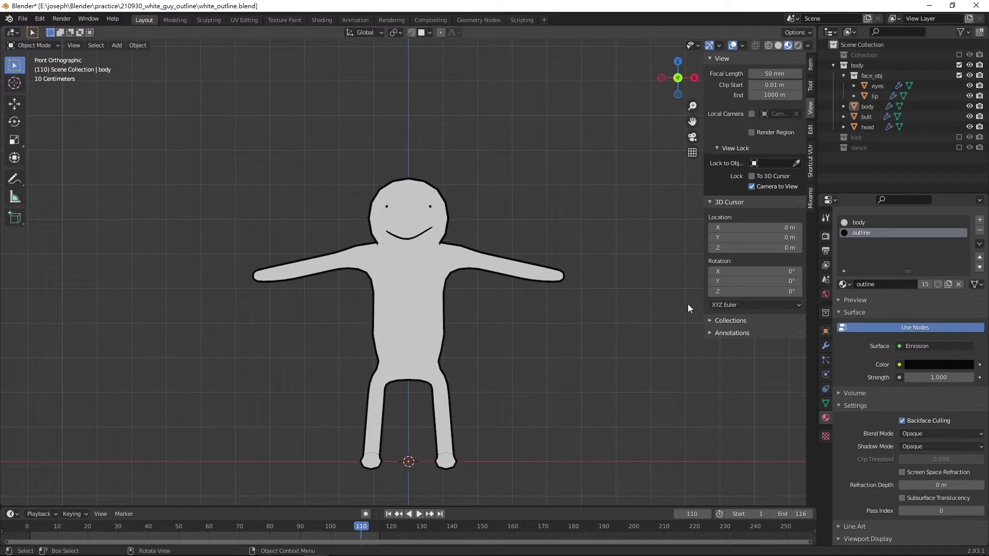
Show the body material's settings and examine the outlined character from the back, both sides and the front.
left_click(873, 226)
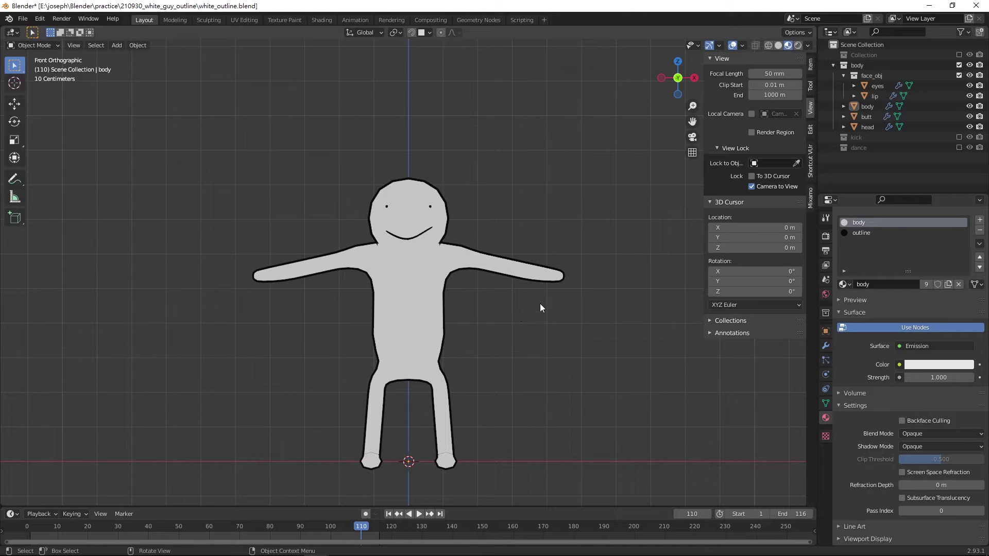
key("ctrl+KP_1")
key("KP_1")
key("ctrl+KP_1")
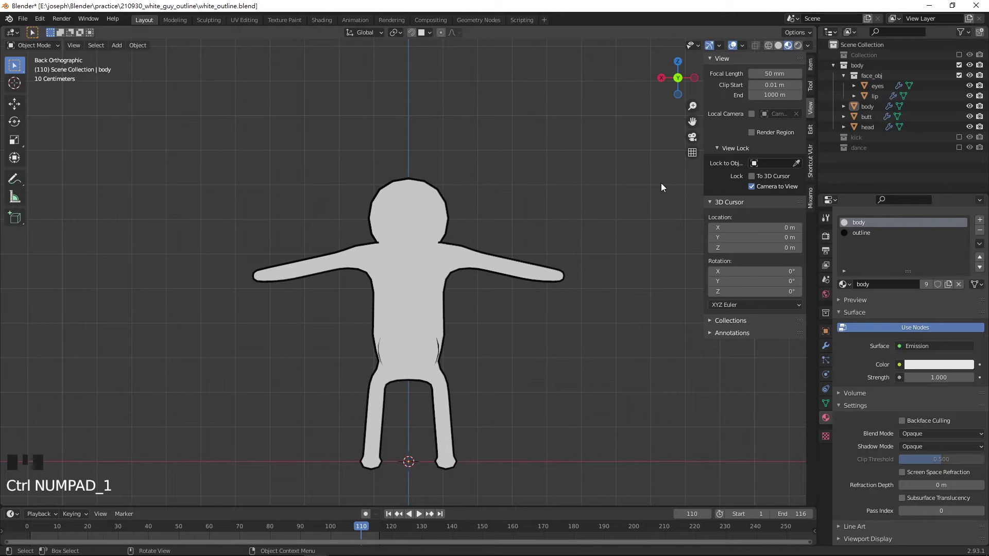
scroll(544, 206, "up", 1)
scroll(543, 206, "down", 1)
middle_click_drag(543, 206, 598, 218)
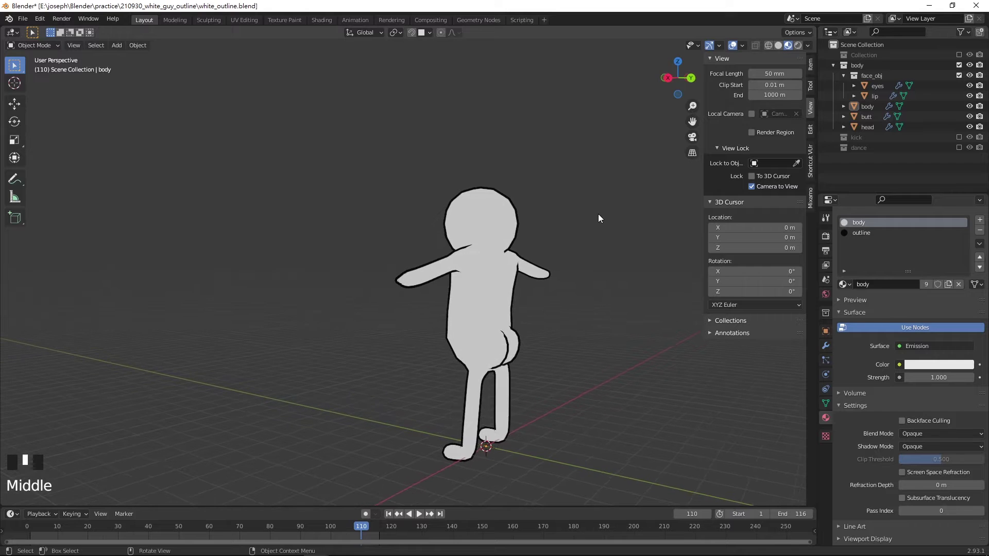
middle_click_drag(582, 286, 588, 284)
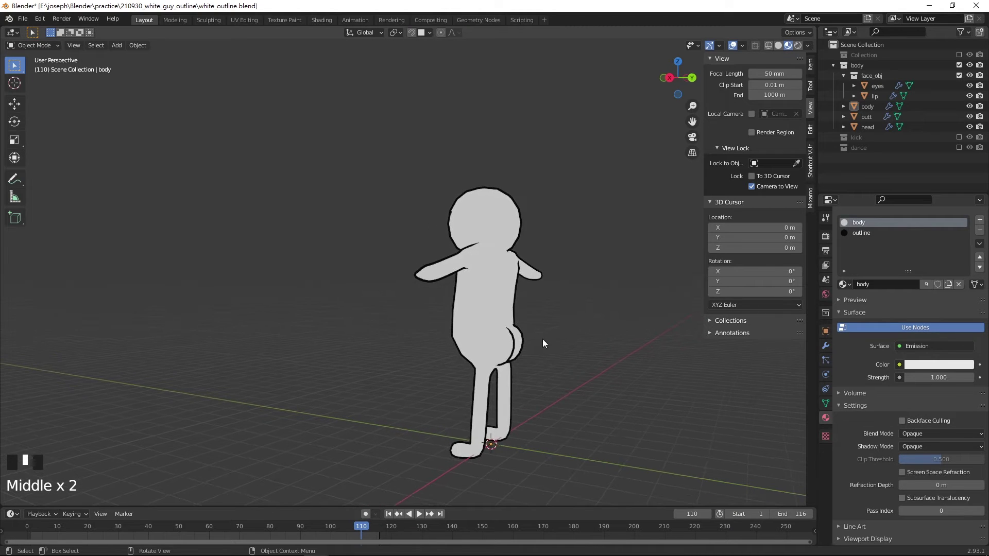
middle_click_drag(544, 342, 419, 350)
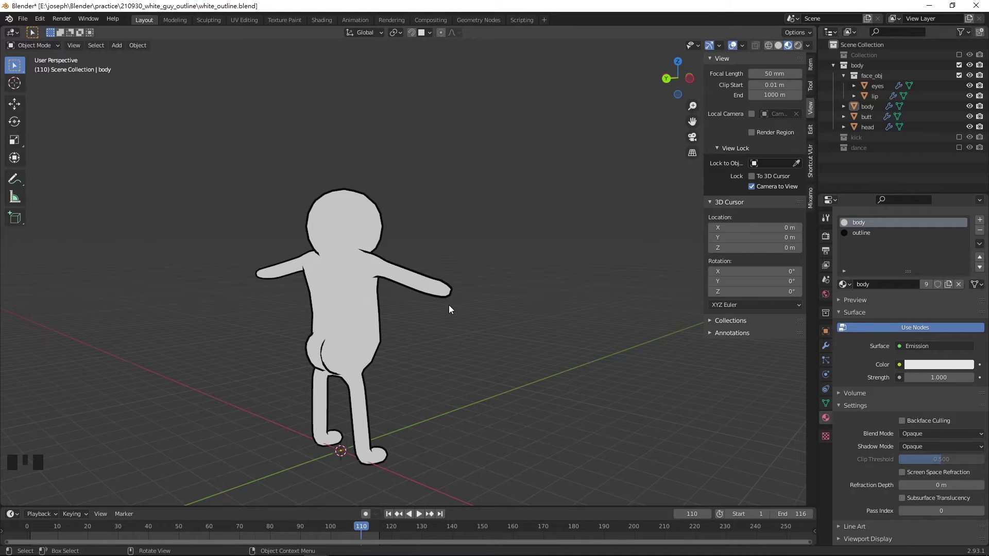
middle_click_drag(450, 305, 261, 329)
middle_click_drag(428, 293, 516, 197)
scroll(462, 274, "up", 2)
scroll(525, 278, "up", 1)
Render the character through the camera from the front and from a turned side angle, closing each render result.
key("KP_0")
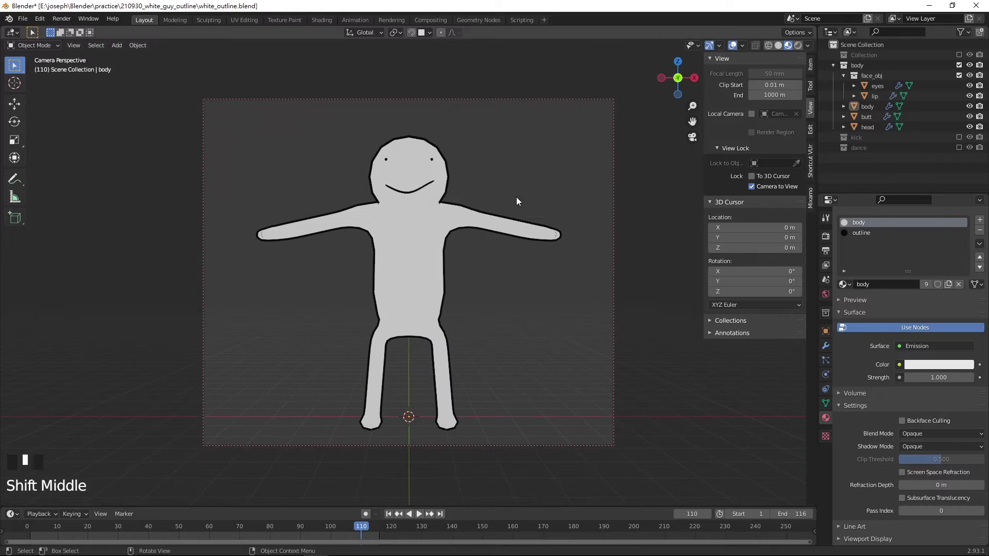
key("F12")
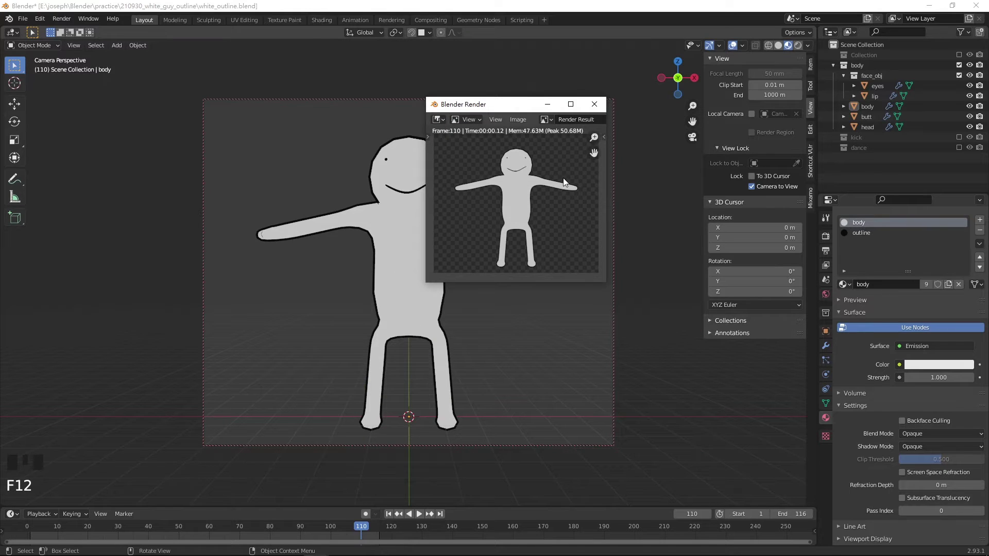
left_click_drag(506, 103, 605, 149)
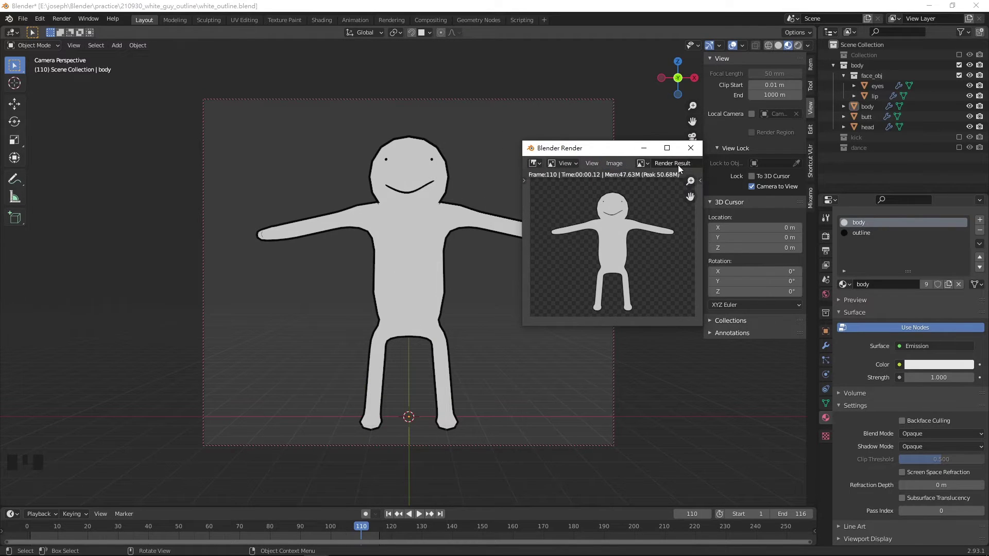
left_click(686, 151)
middle_click_drag(402, 280, 439, 289)
key("F12")
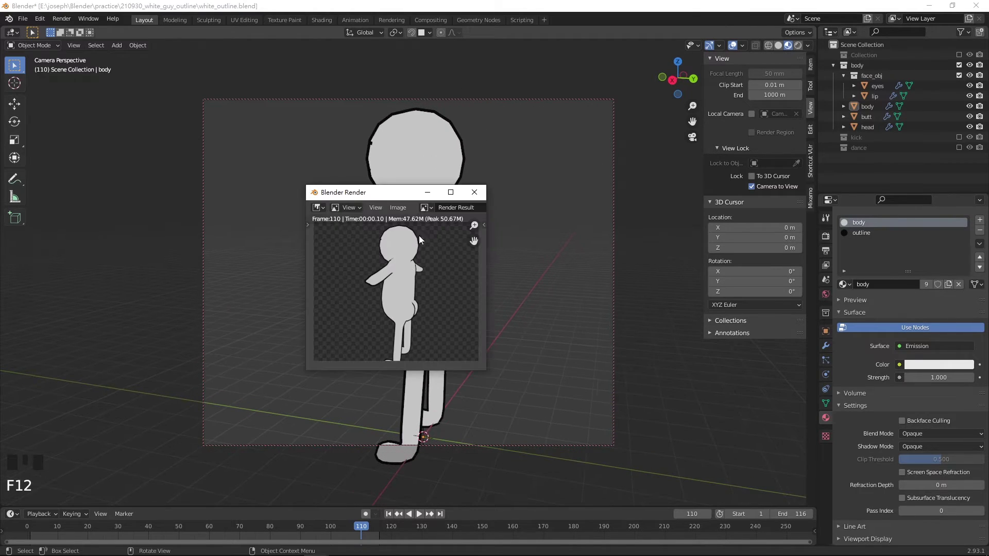
key("Escape")
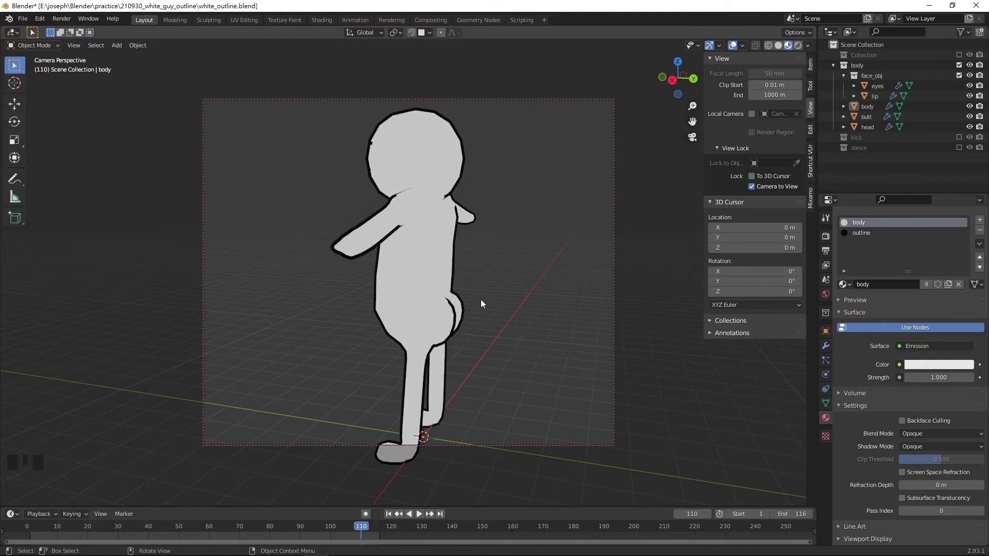
Switch the viewport to solid shading and examine the character's head, body and butt meshes from several angles.
middle_click_drag(437, 306, 572, 298)
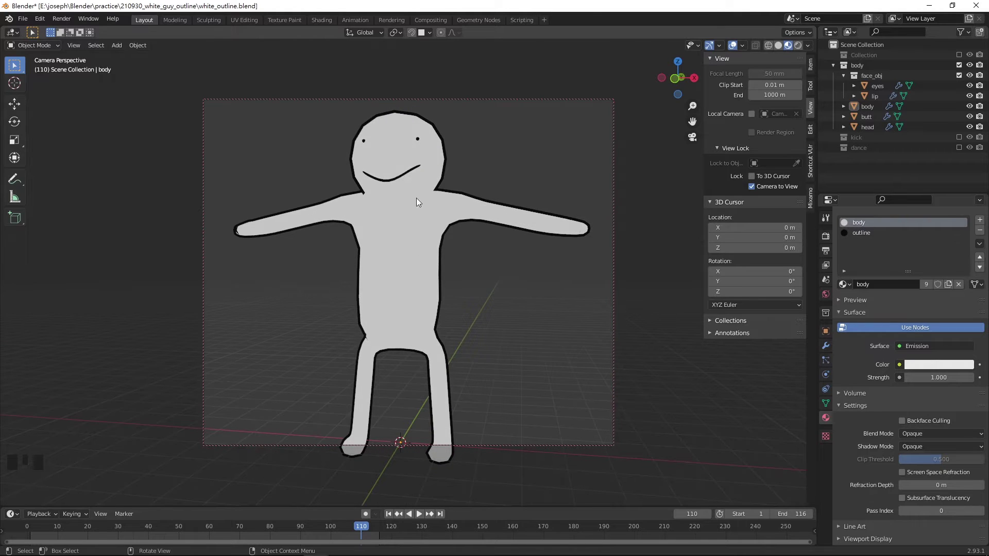
left_click(416, 255)
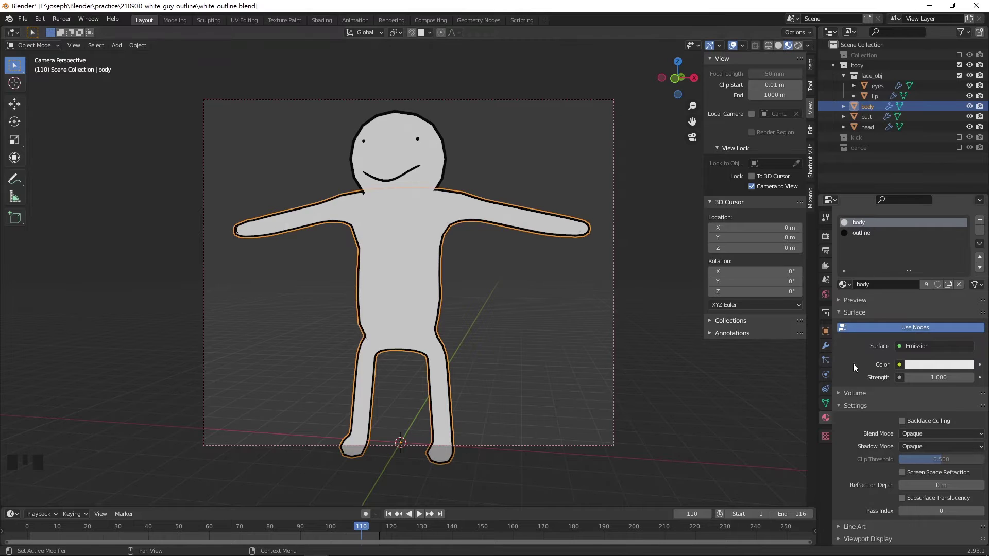
left_click(910, 249)
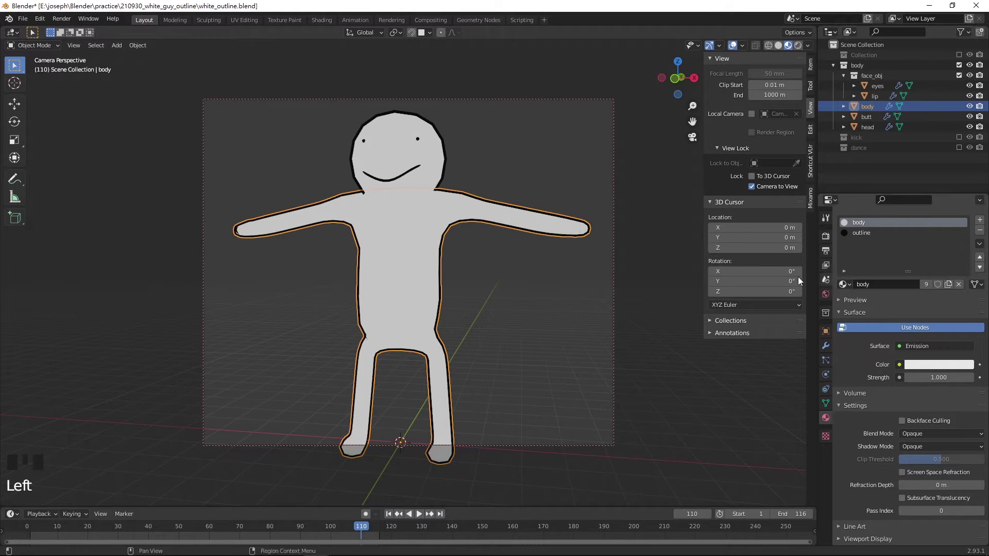
left_click(411, 248)
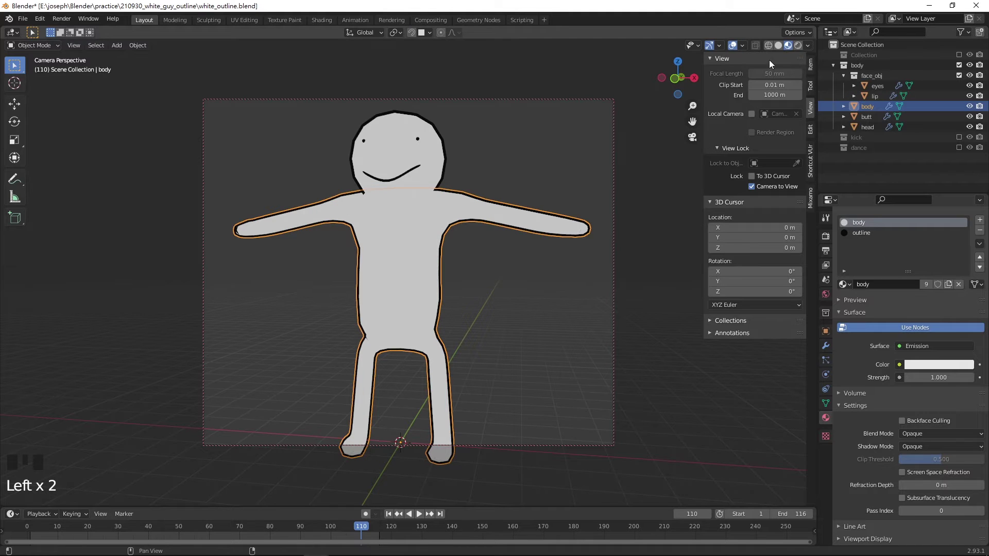
left_click(778, 46)
left_click(487, 157)
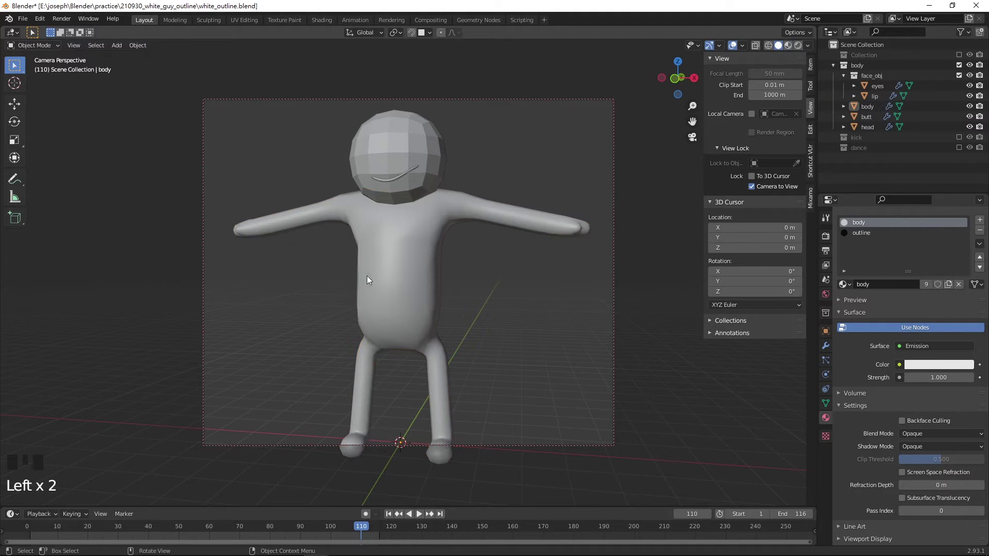
triple_click(399, 241)
left_click(422, 167)
left_click(432, 154)
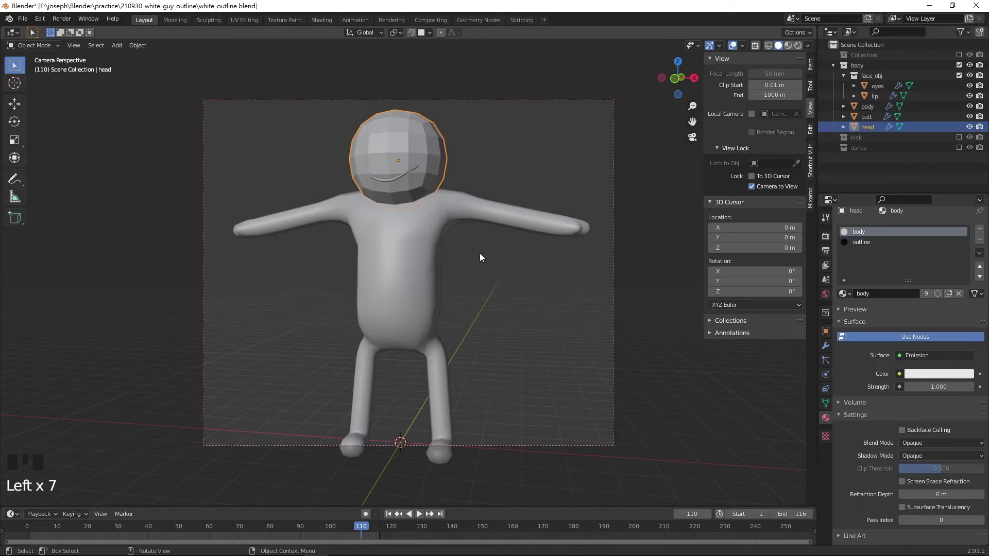
middle_click_drag(485, 262, 340, 265)
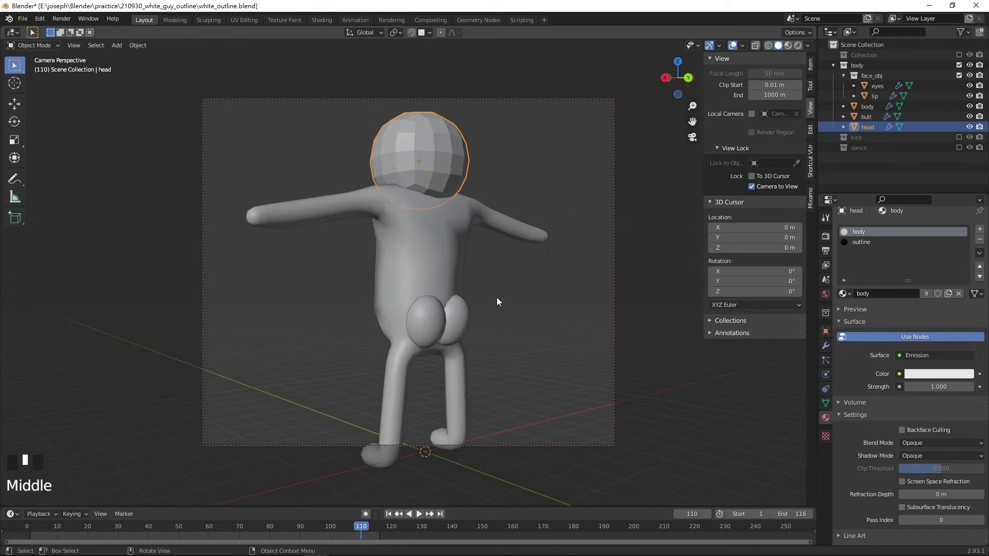
middle_click_drag(497, 298, 434, 305)
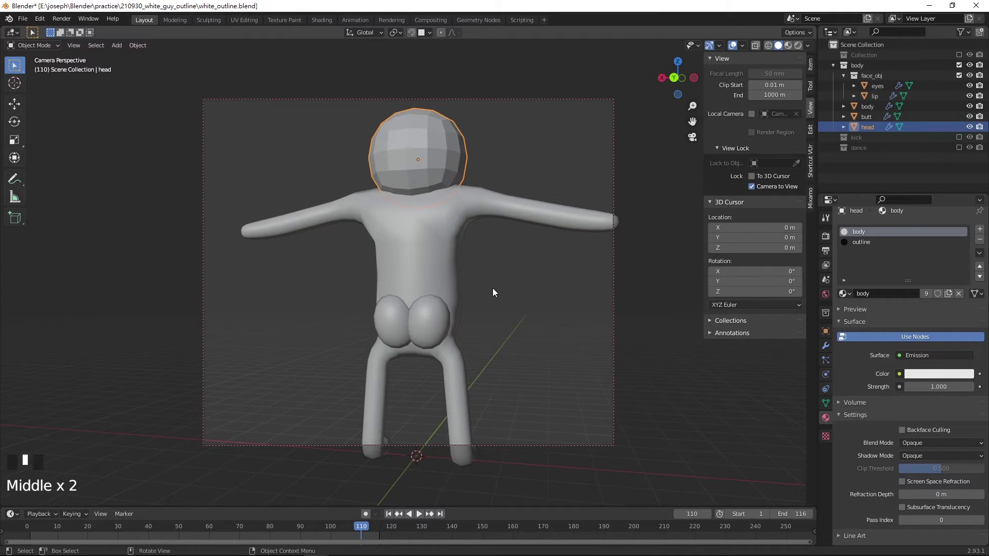
middle_click_drag(492, 288, 530, 289)
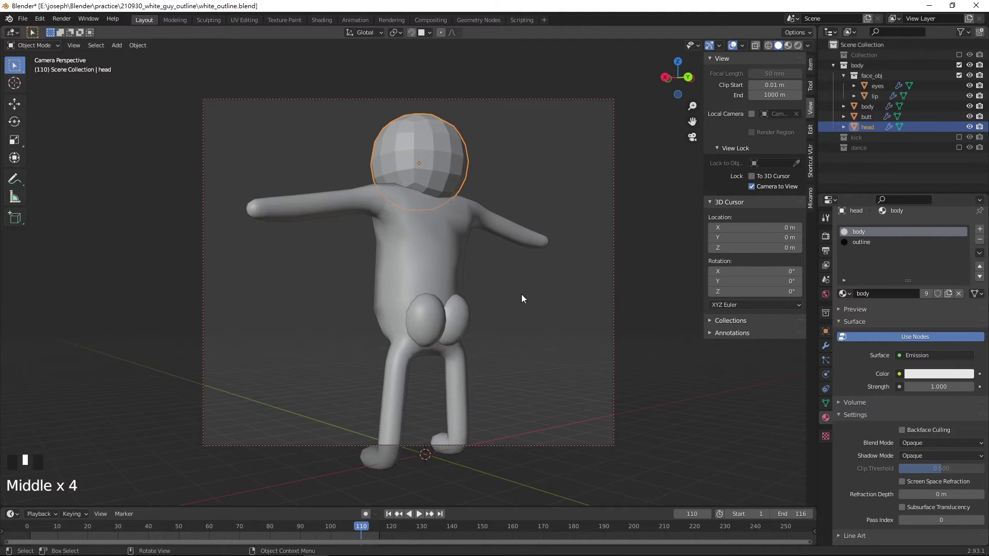
middle_click_drag(481, 313, 579, 324)
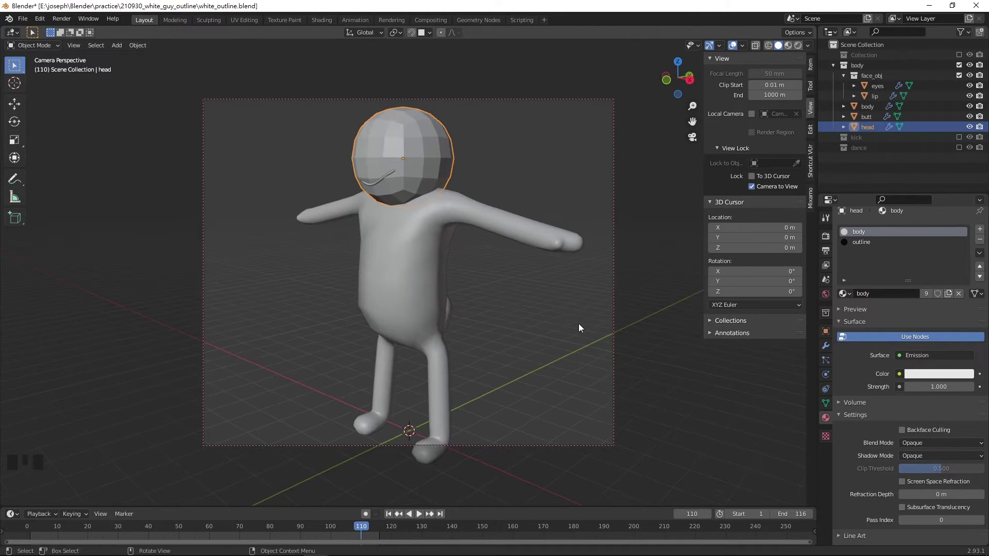
Return to material preview shading and show the outline material's settings for the body object.
left_click(789, 46)
middle_click_drag(498, 312, 415, 308)
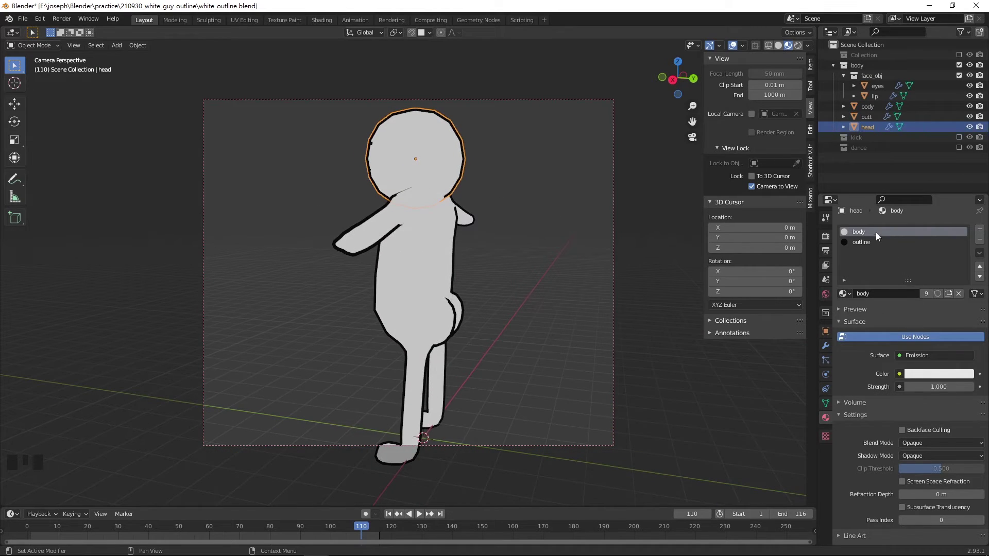
left_click(420, 212)
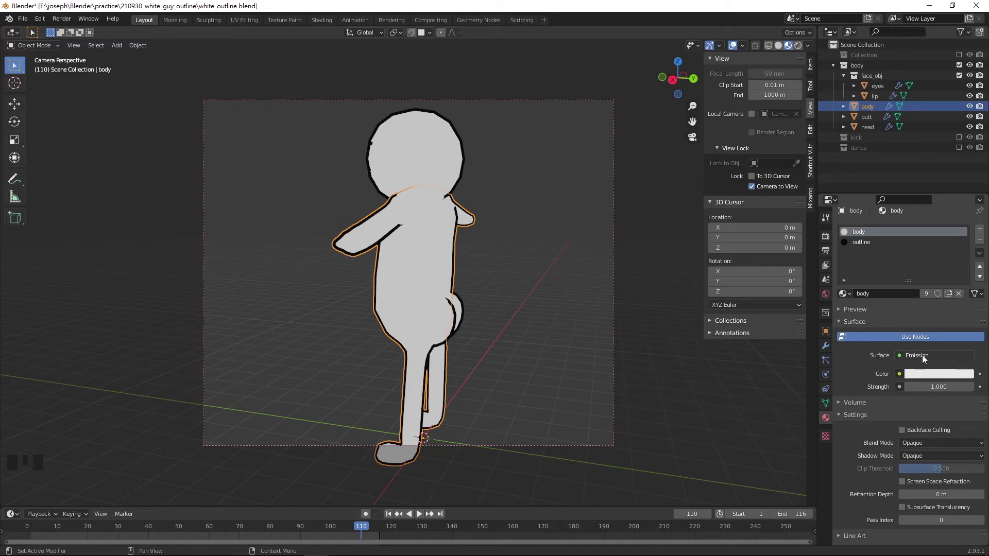
left_click(875, 243)
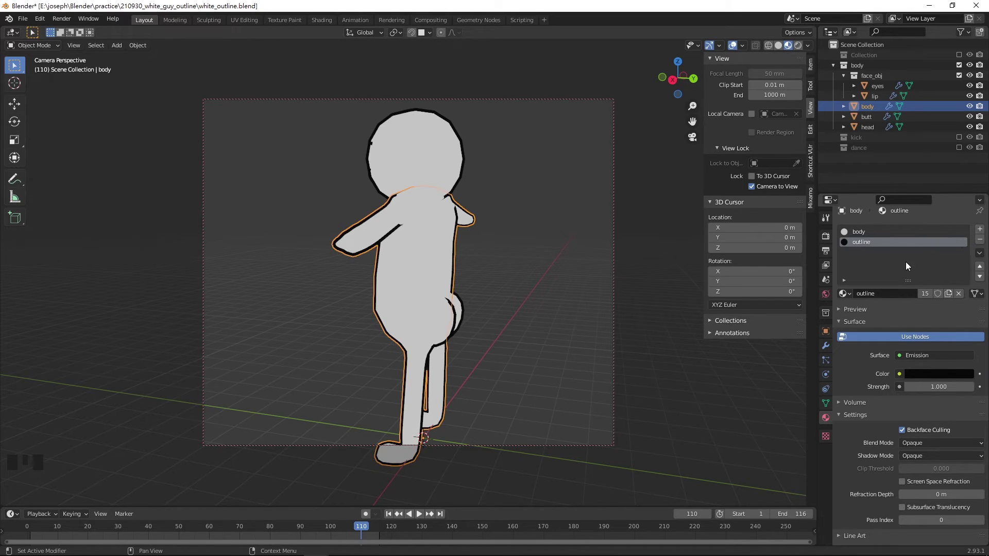
Turn Flip normals off and back on in the body's Solidify modifier to compare the outline.
left_click(824, 347)
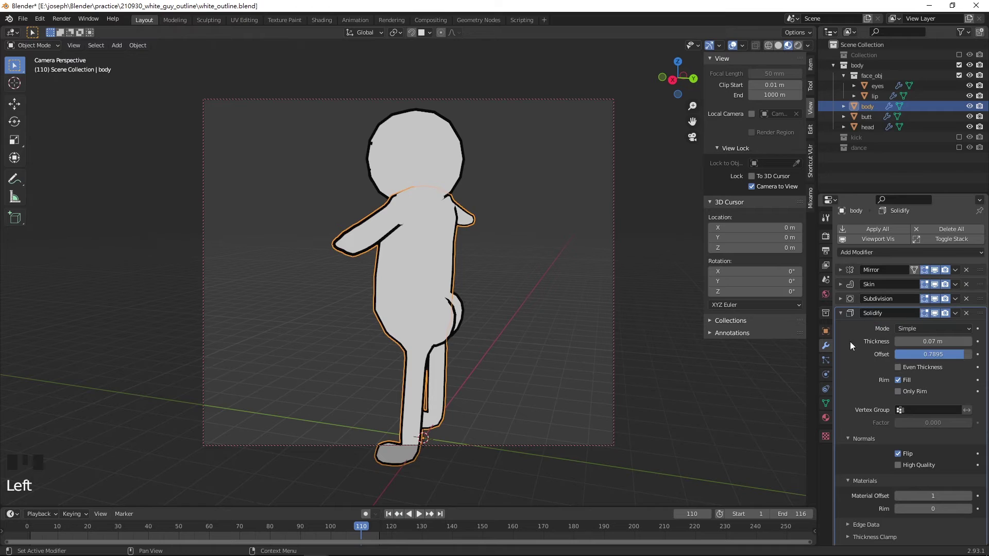
left_click(875, 252)
left_click(901, 455)
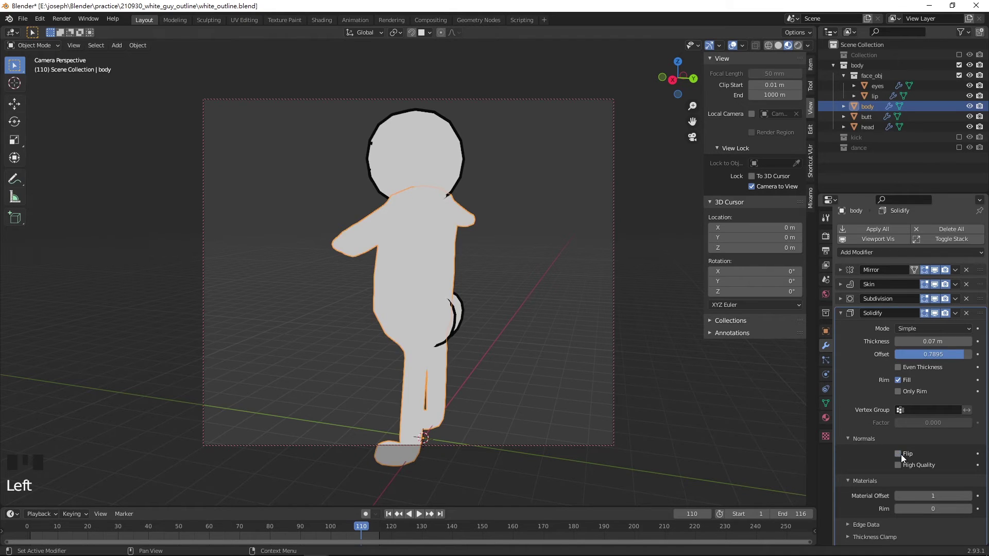
left_click(901, 454)
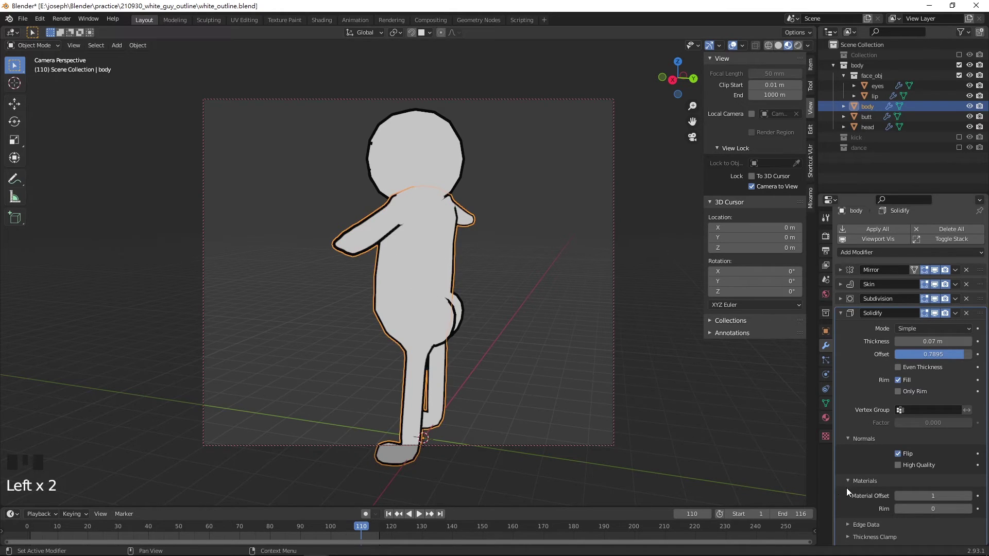
Enter 1 as the Solidify modifier's material offset and lower it to 0 to compare the outline.
scroll(855, 489, "down", 2)
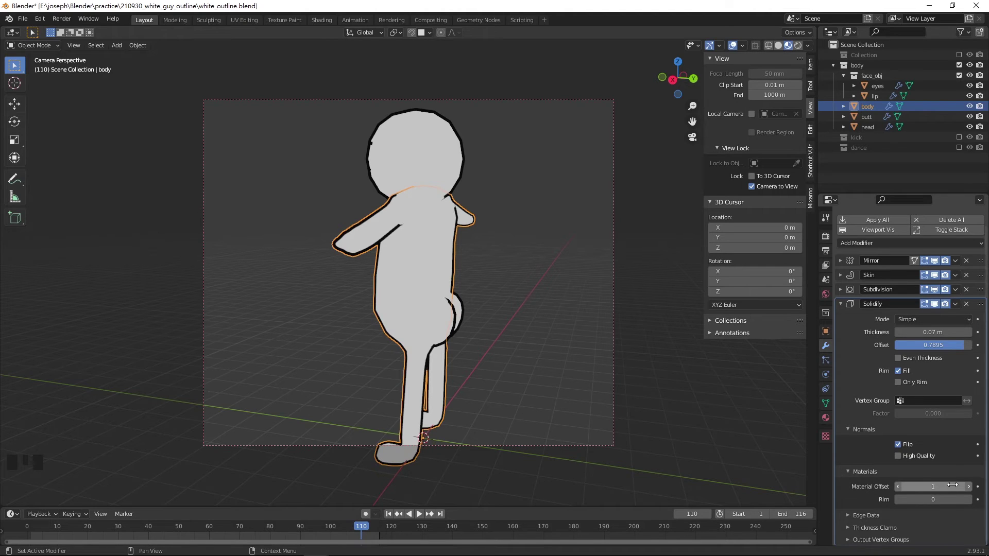
left_click(937, 487)
type("1")
key("Return")
left_click_drag(909, 485, 896, 486)
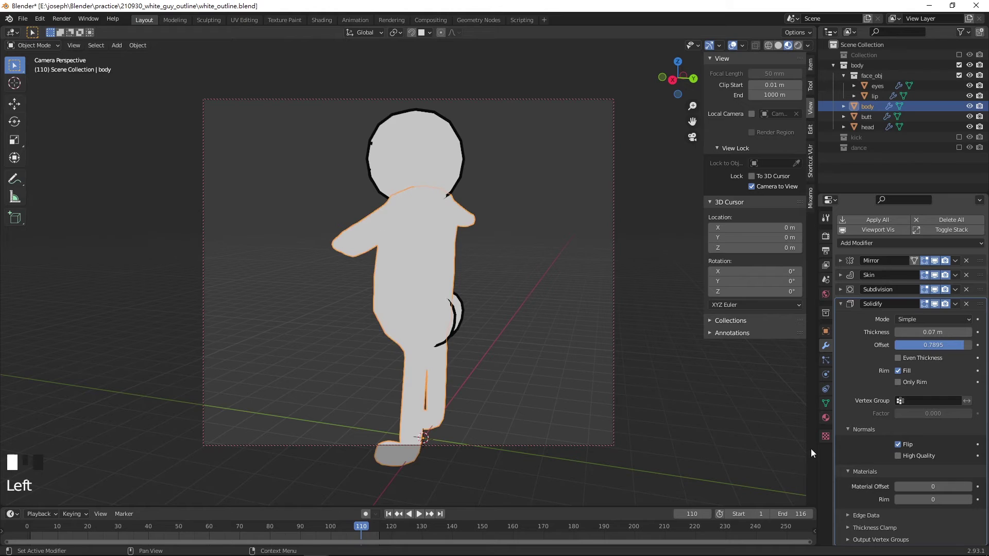
Add a third material slot to the body object and assign the existing red material to it.
left_click(826, 417)
left_click(860, 223)
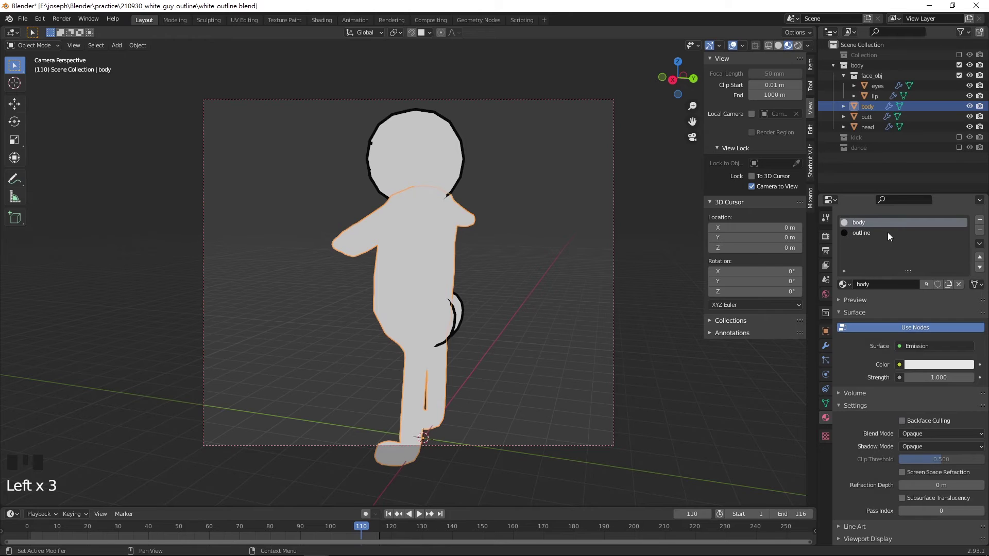
left_click(871, 236)
left_click(871, 236)
left_click(979, 220)
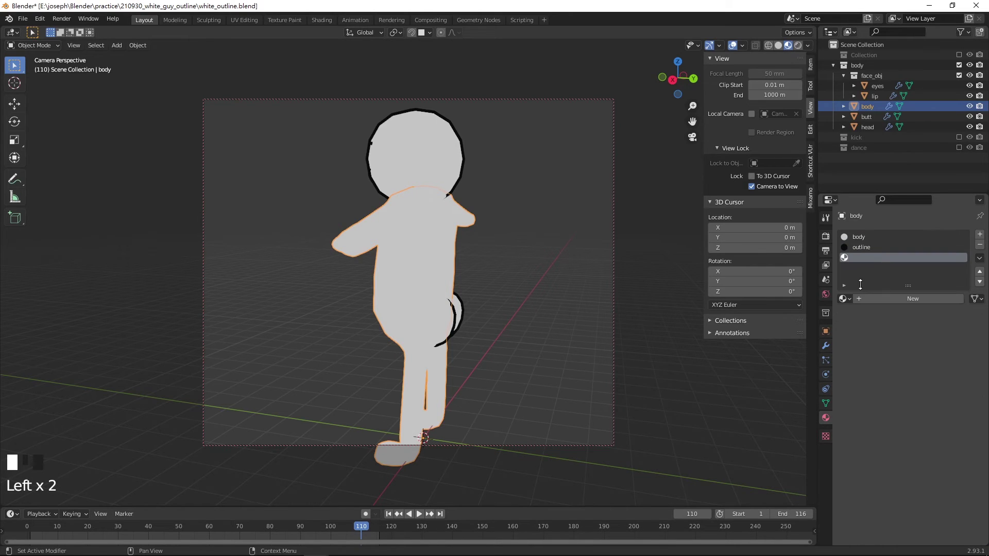
left_click(843, 300)
left_click(858, 334)
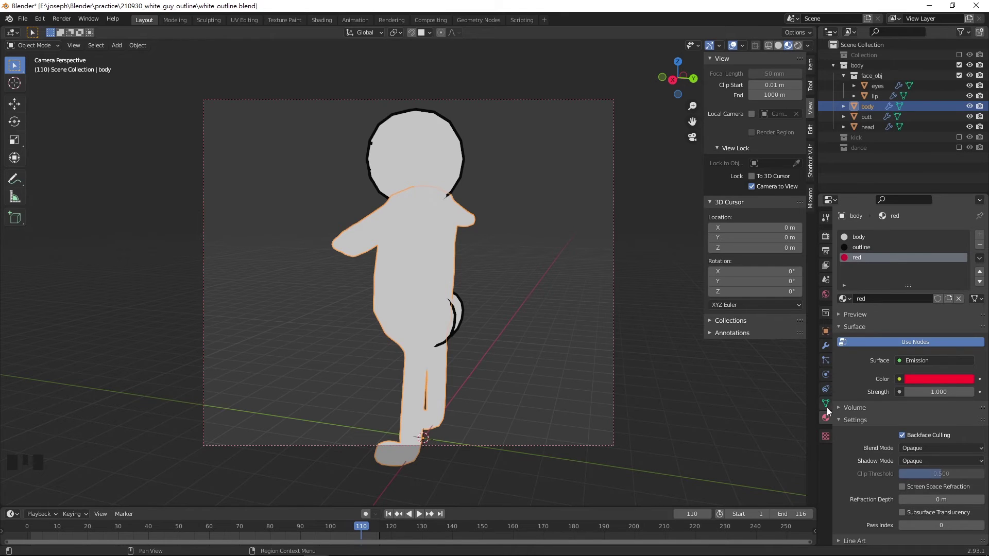
Raise the material offset of the body's Solidify modifier to 2.
left_click(824, 347)
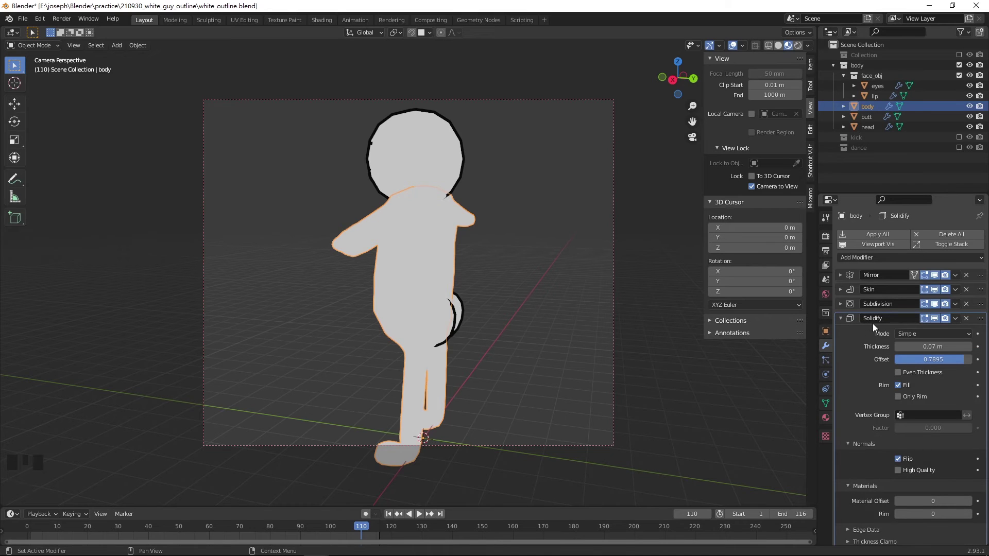
scroll(888, 477, "down", 4)
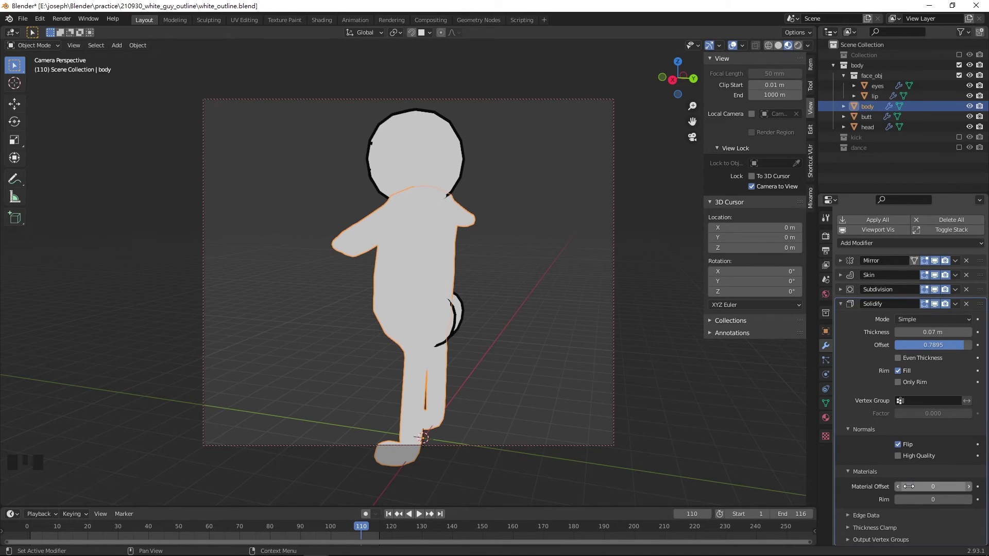
left_click(970, 487)
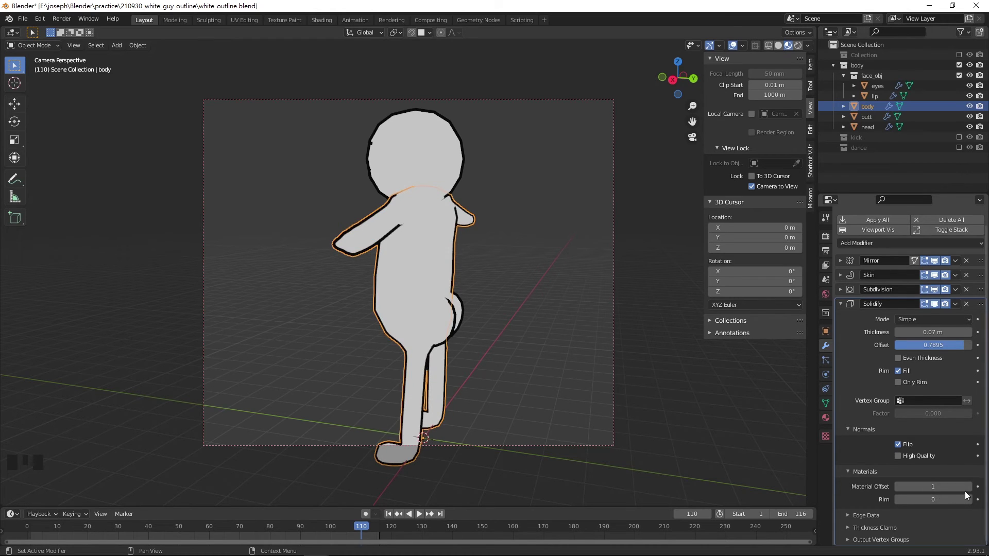
left_click(968, 488)
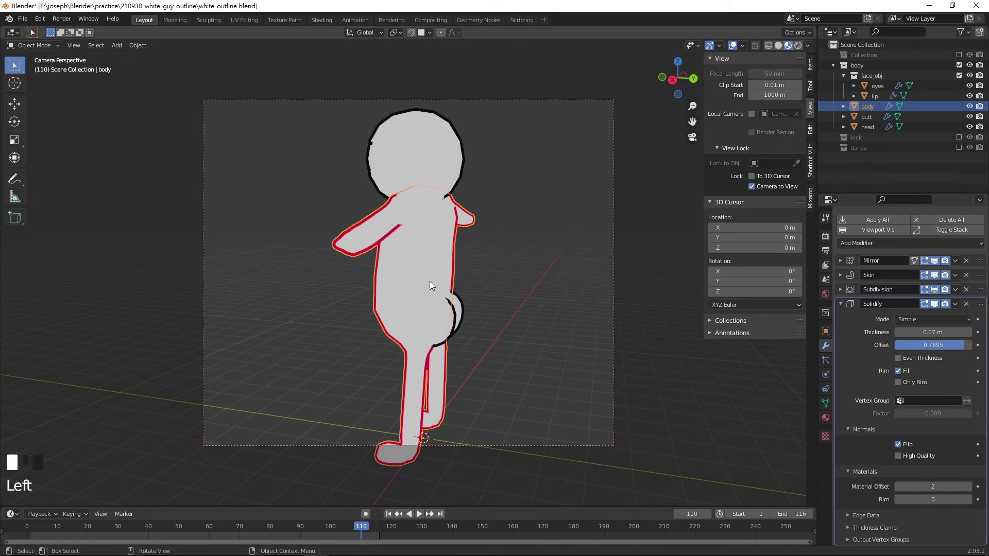
Turn Backface Culling off and back on for the body's red material to compare the outline from several angles.
mouse_move(337, 300)
middle_mouse_down()
mouse_move(473, 304)
mouse_move(308, 295)
mouse_move(319, 296)
middle_mouse_up()
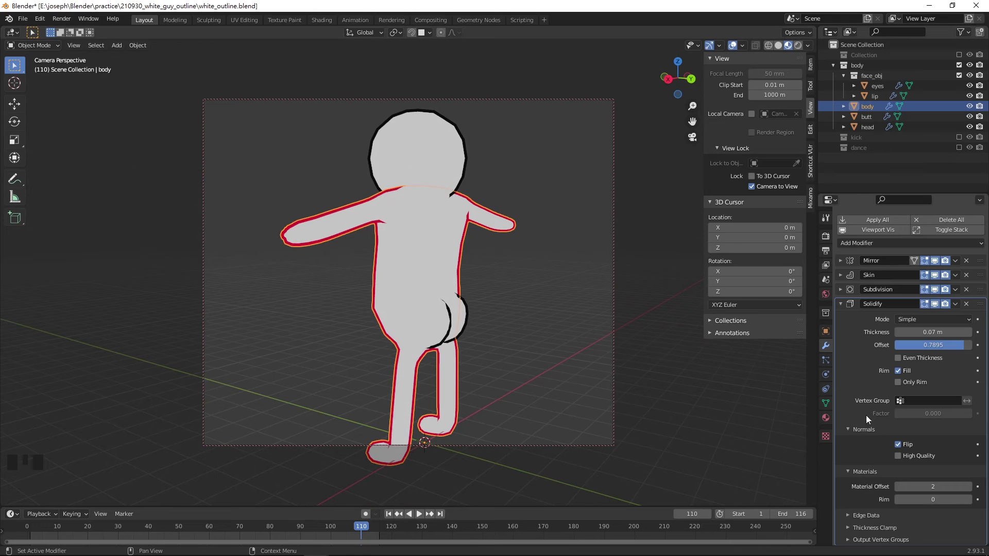
left_click(826, 417)
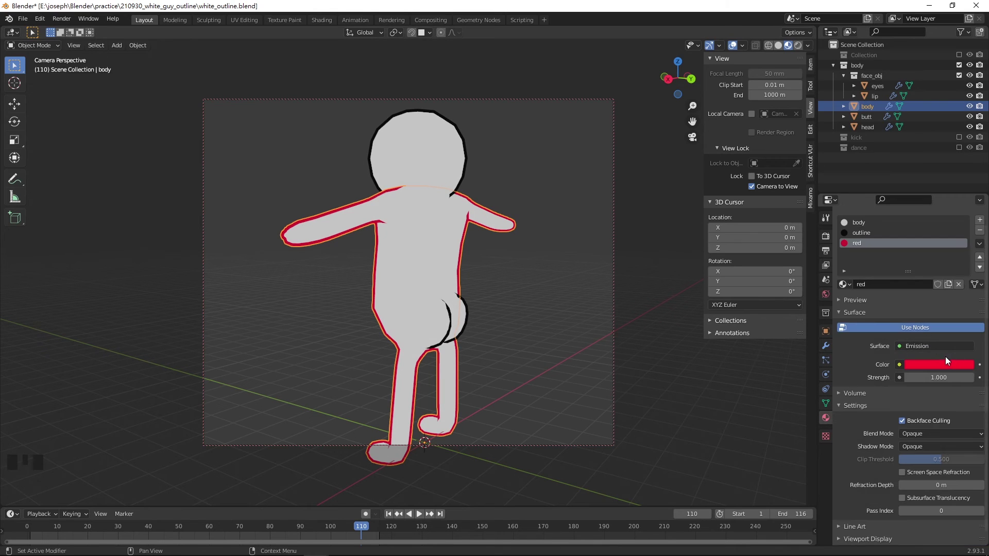
left_click(922, 422)
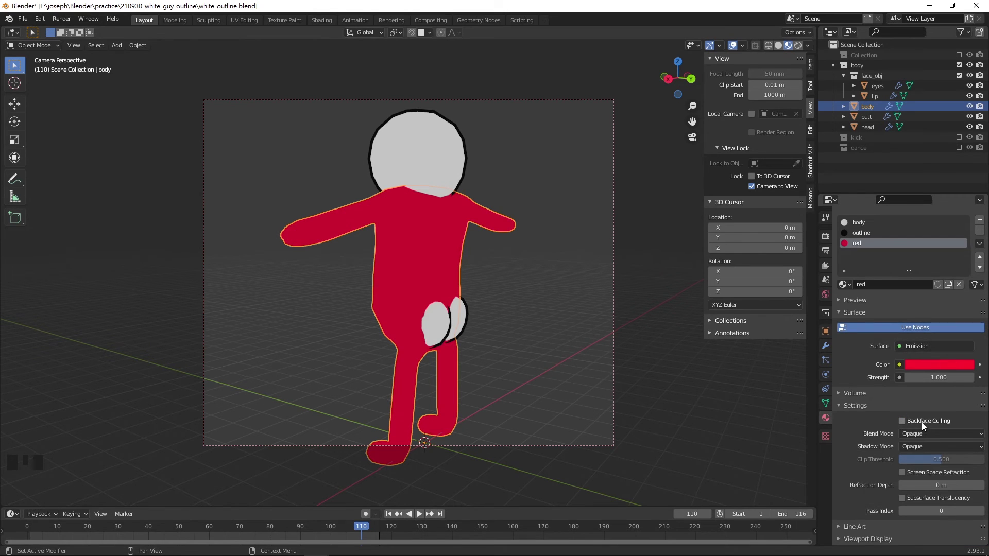
middle_click_drag(471, 288, 492, 285)
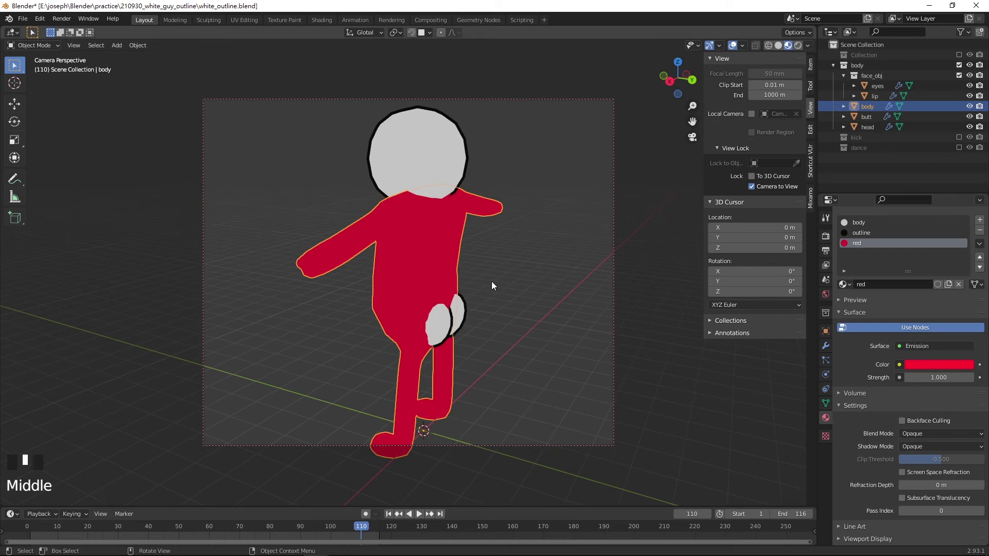
middle_click_drag(408, 267, 489, 269)
left_click(913, 419)
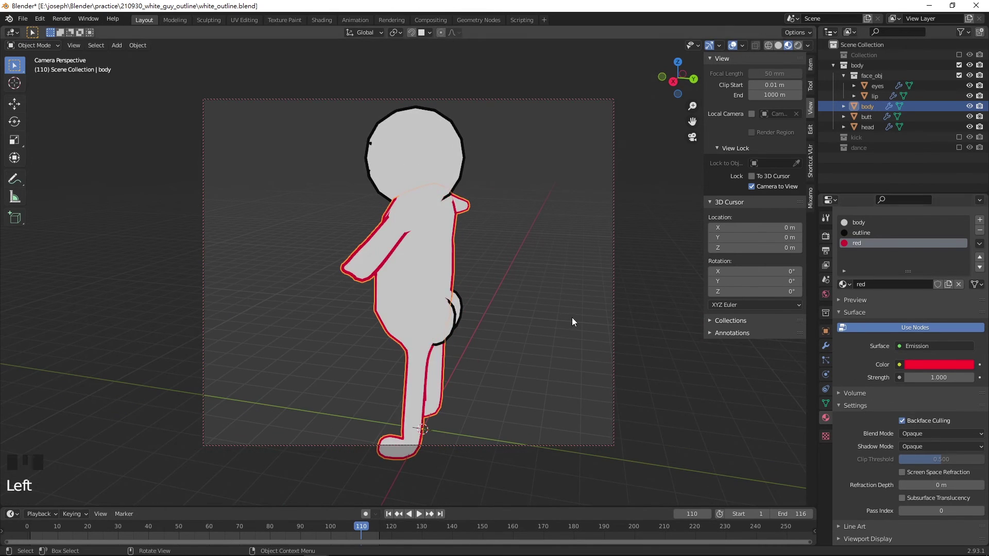
middle_click_drag(572, 318, 546, 298)
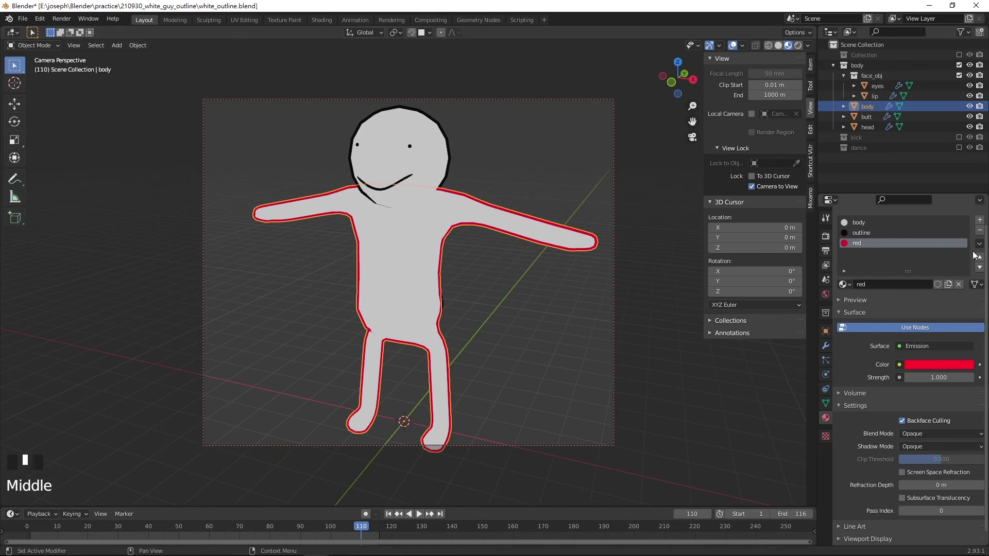
Set the body's Solidify material offset to 1, and turn Flip normals off and back on to compare the outline.
left_click(876, 232)
left_click(879, 220)
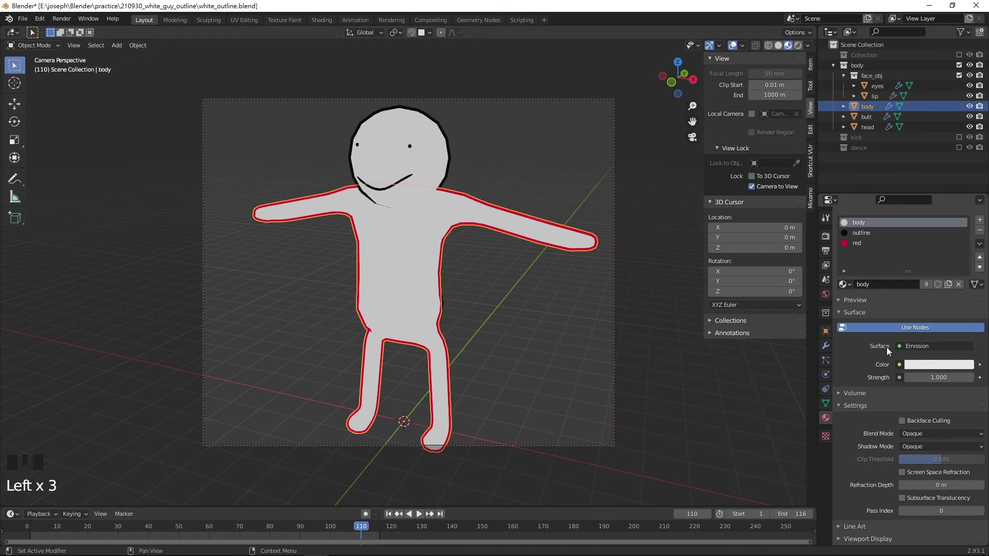
left_click(826, 347)
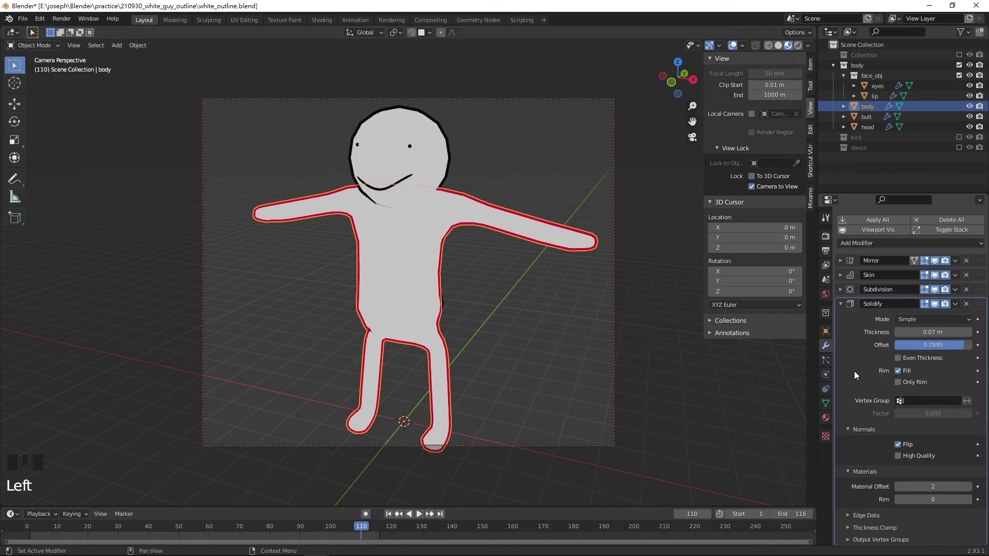
left_click_drag(930, 487, 924, 485)
left_click(912, 456)
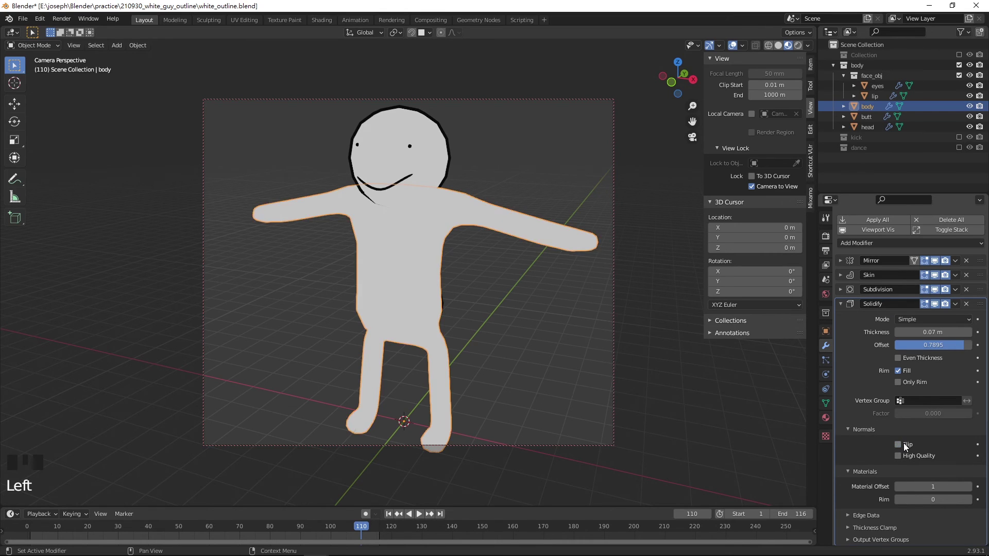
left_click(913, 456)
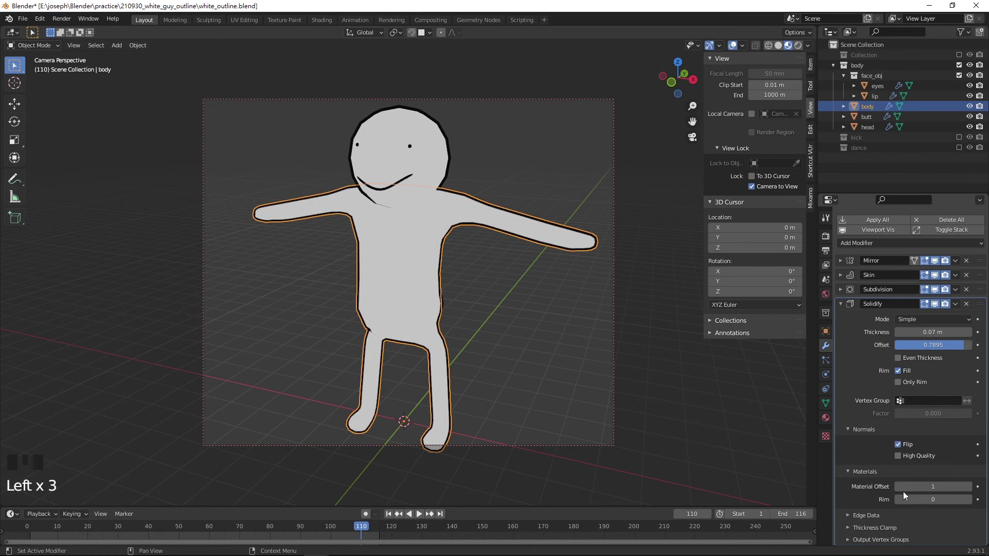
Deselect the body and examine the character's black outline from the front, back and side.
middle_click_drag(409, 341, 469, 339)
scroll(438, 339, "down", 2)
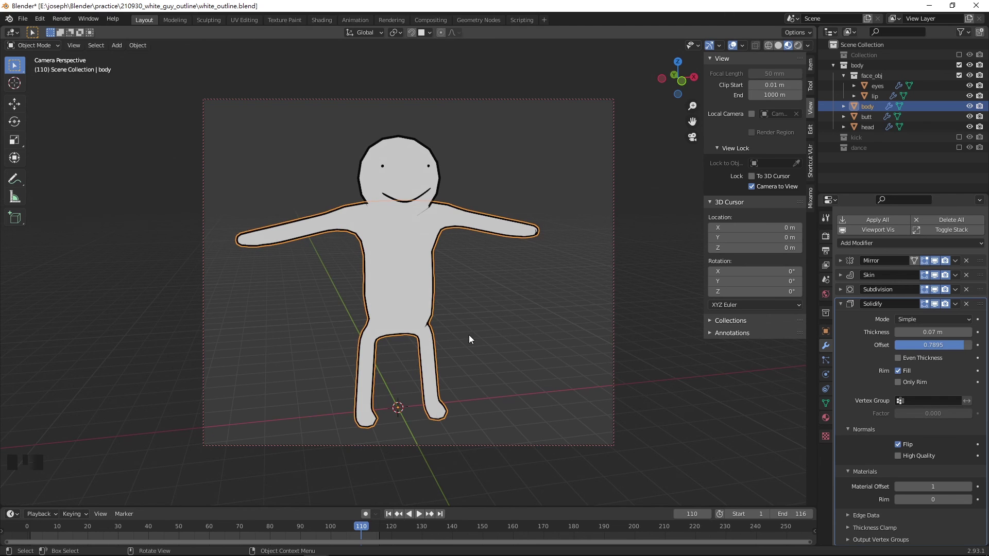
middle_click_drag(469, 335, 342, 357)
left_click(466, 344)
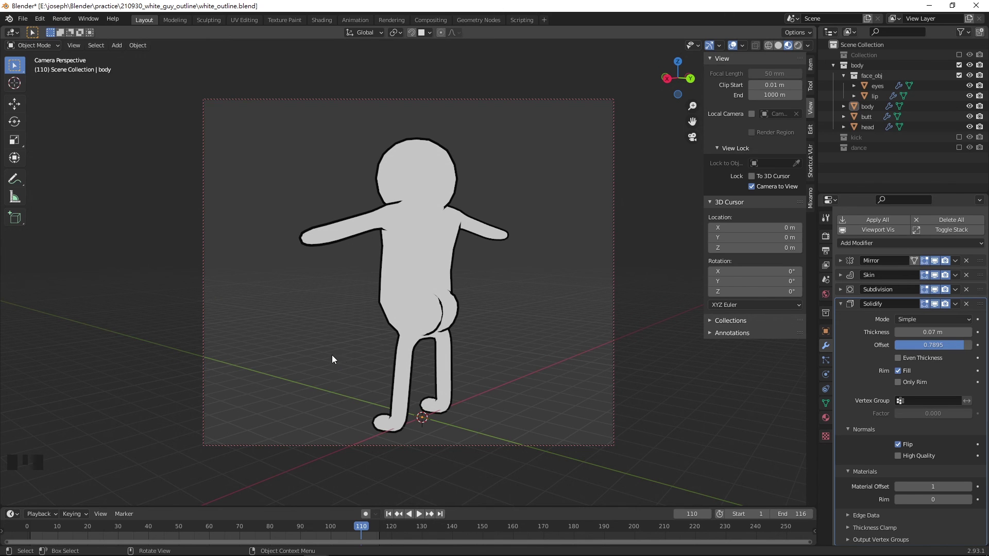
middle_click_drag(332, 355, 502, 345)
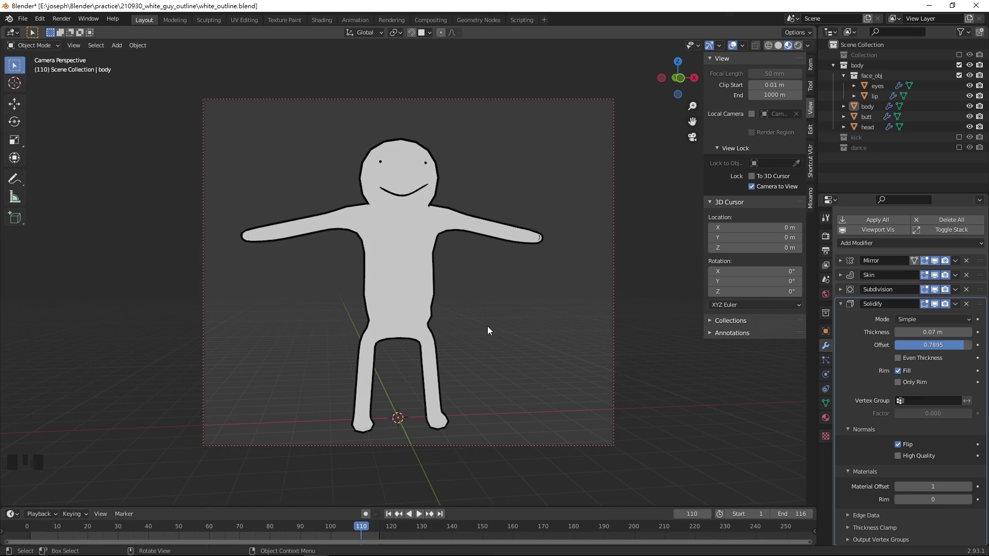
middle_click_drag(485, 322, 556, 346)
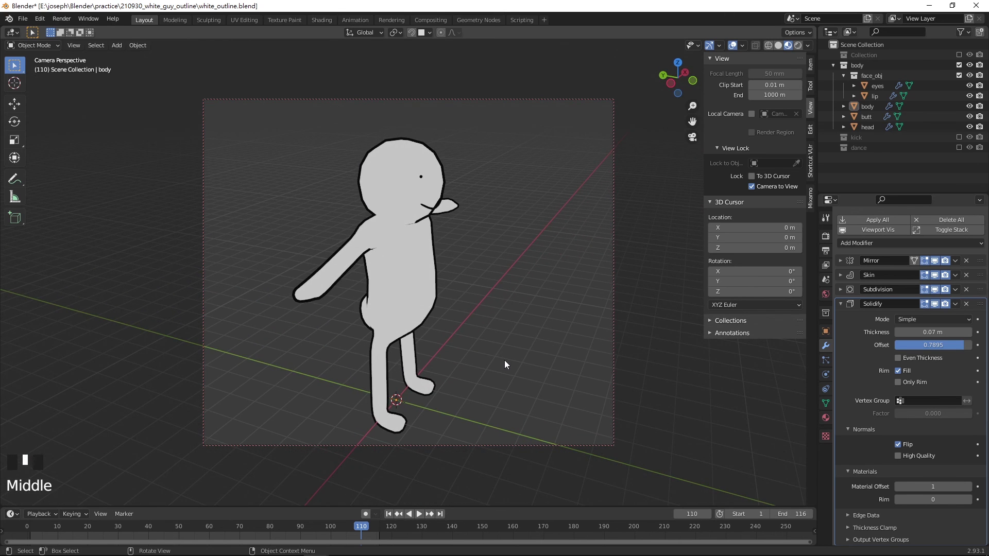